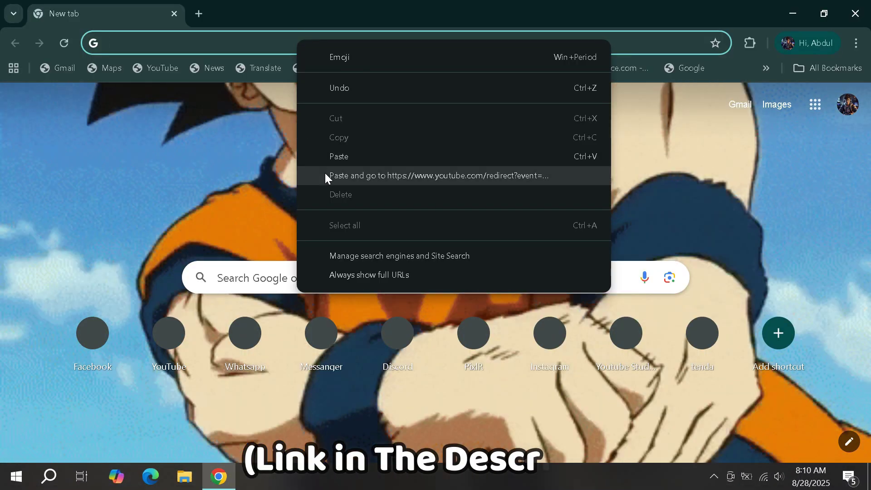
- Load the copied Google Drive link for Android TV 9.iso in a new tab
click(326, 176)
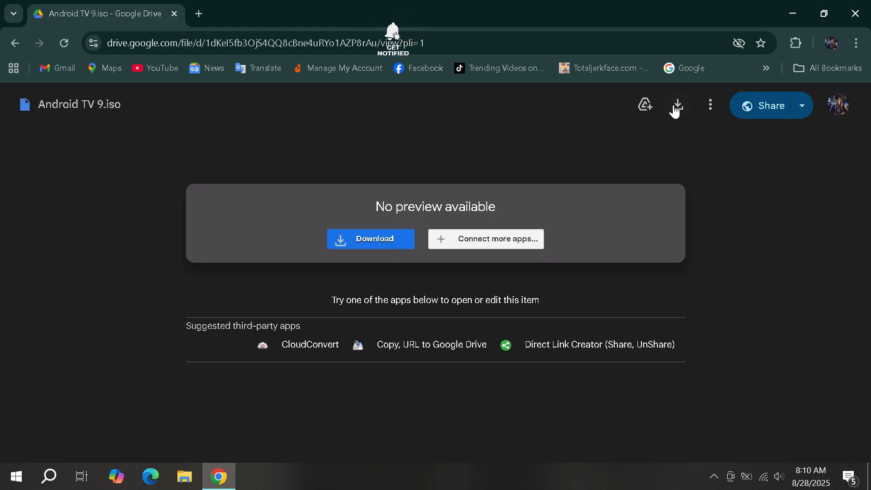
- Begin the Android TV 9.iso download, close the preview tab, then cancel it in IDM
click(677, 107)
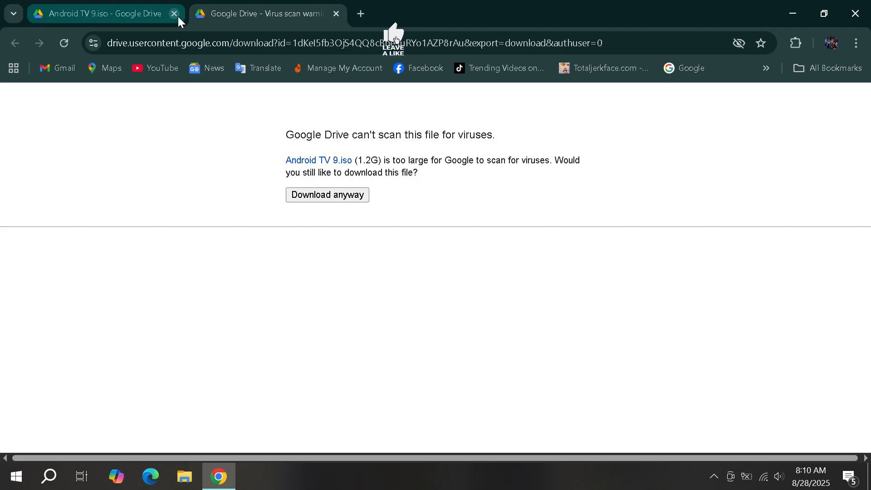
click(177, 15)
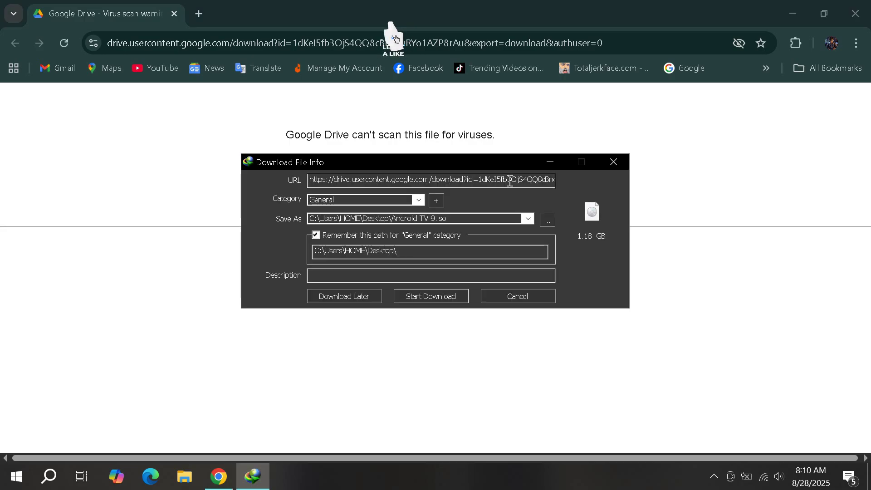
click(420, 296)
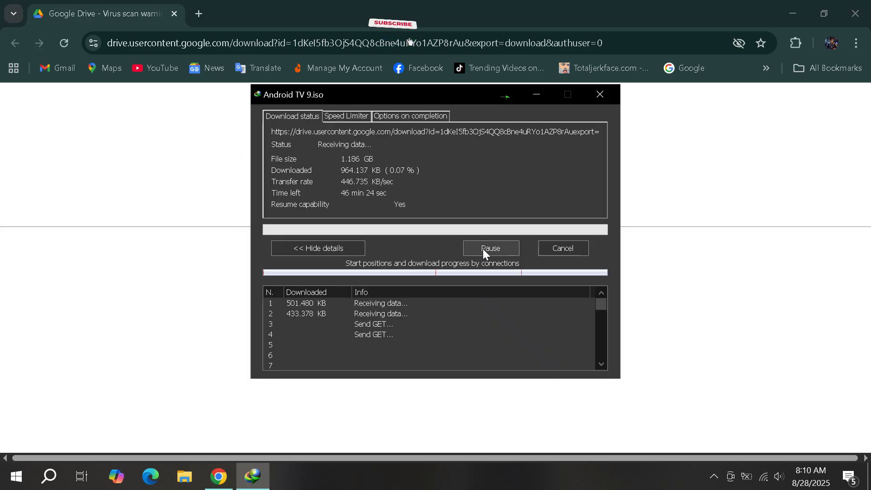
click(550, 248)
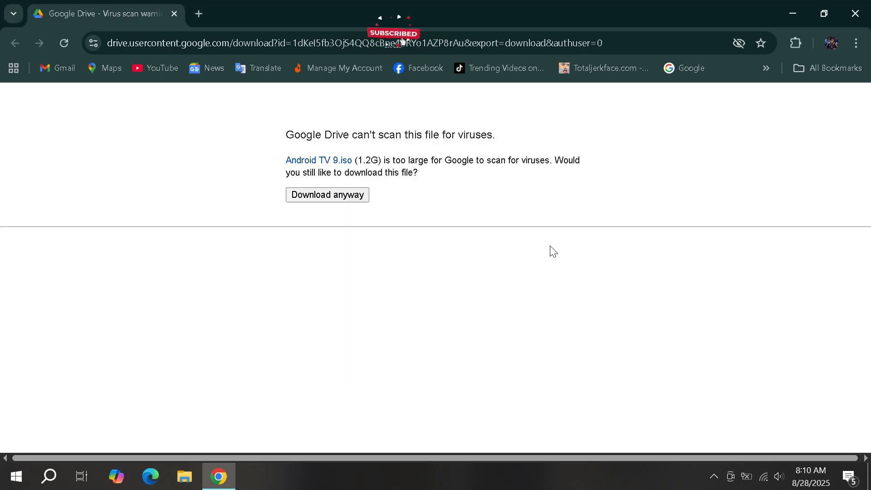
- Search for 'rufus' and download rufus-4.9.exe from rufus.ie, dismissing the IDM trial notice
click(199, 14)
click(173, 14)
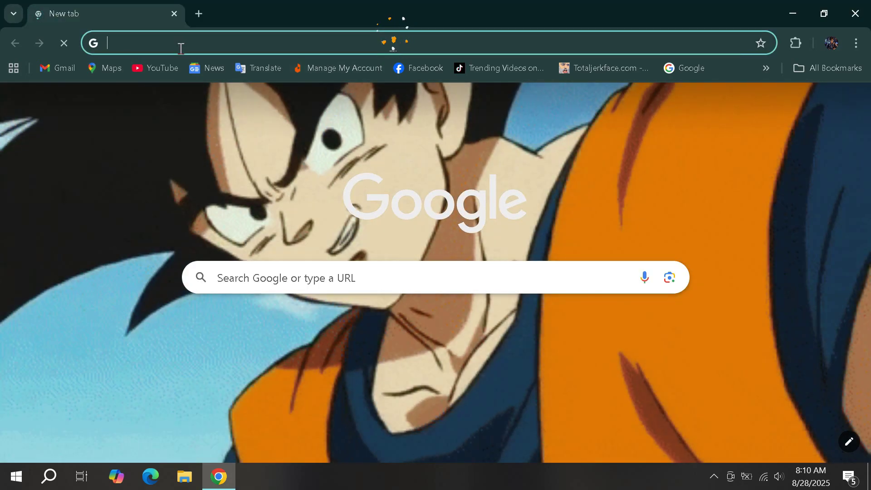
click(180, 48)
text(rufus)
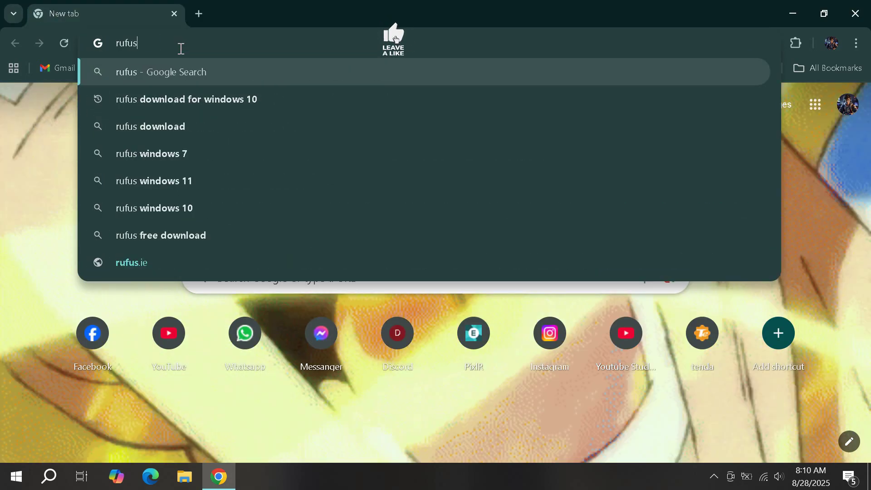
key(Return)
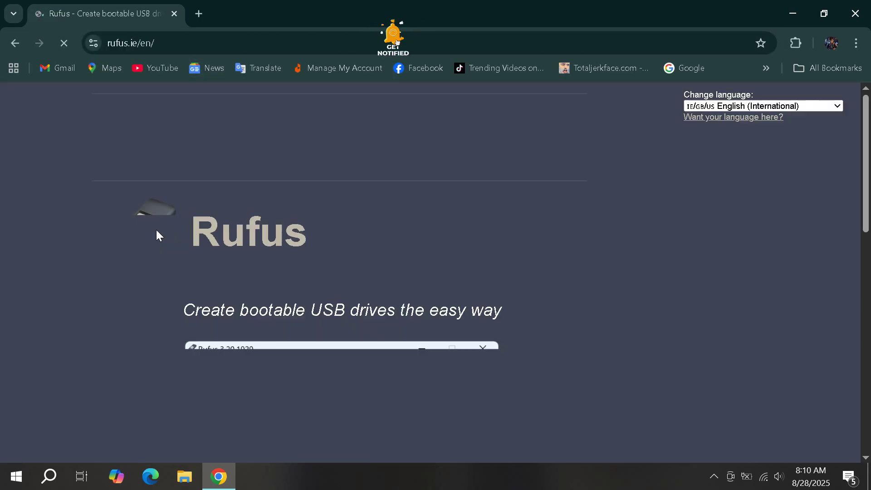
scroll(156, 229, down, 5)
scroll(156, 229, down, 3)
scroll(156, 229, down, 2)
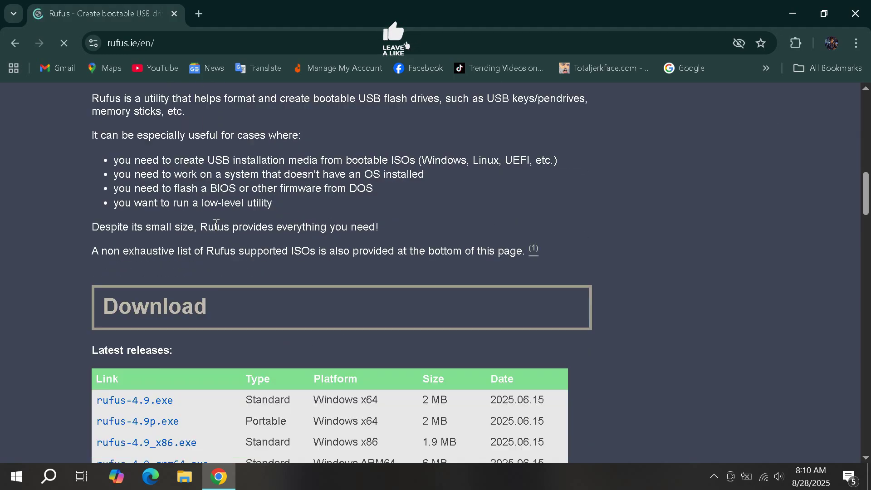
scroll(291, 224, down, 2)
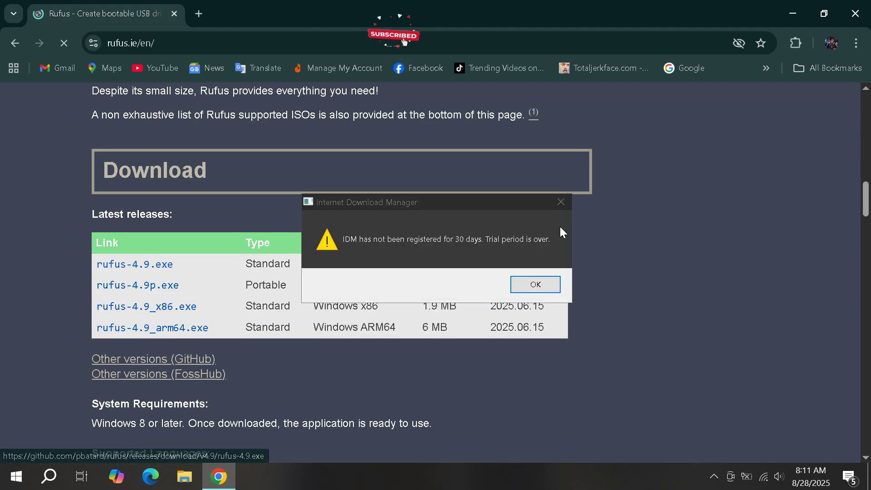
click(563, 202)
click(456, 295)
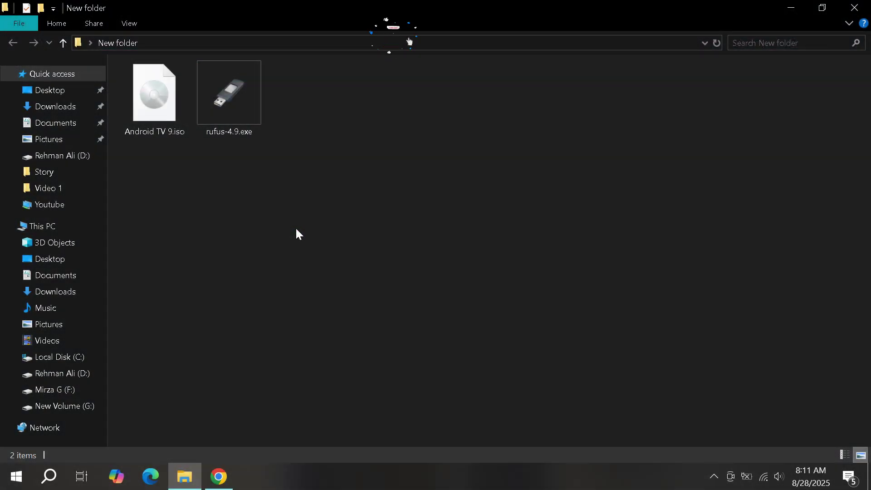
- Run rufus-4.9.exe from its folder, declining IDM registration and Rufus online update checks
key(ctrl+a)
click(288, 194)
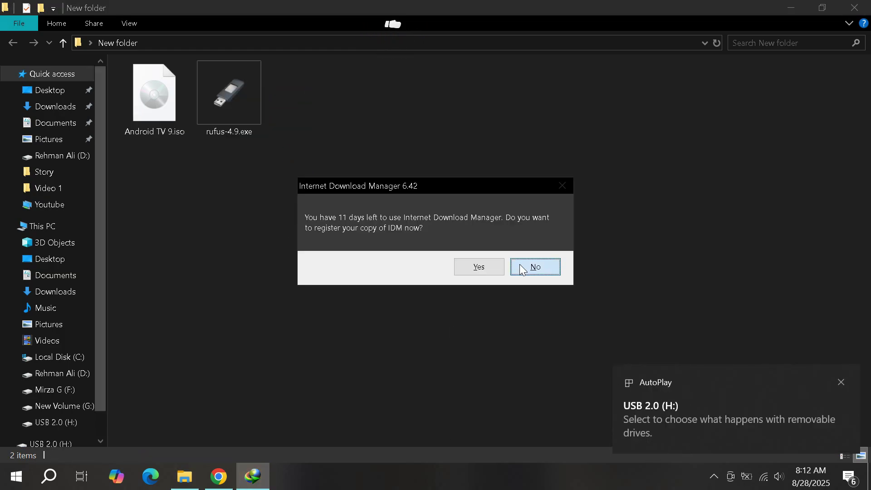
click(521, 269)
click(254, 94)
right_click(253, 92)
click(273, 117)
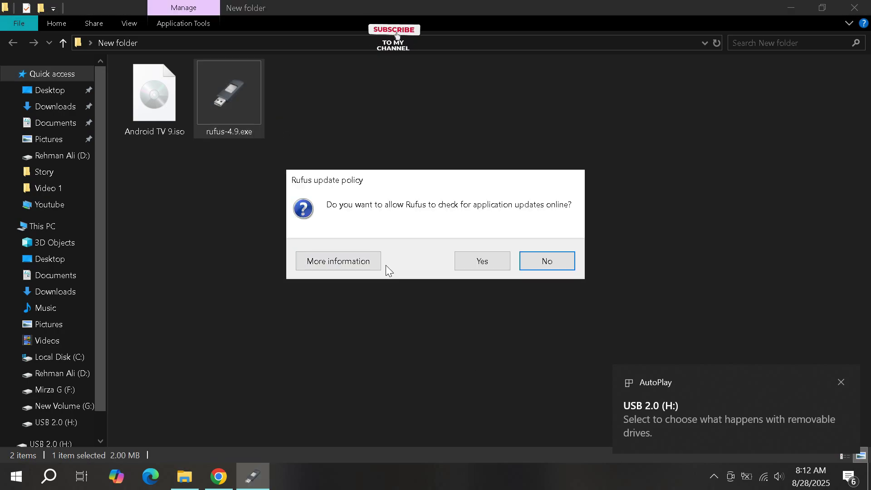
click(529, 262)
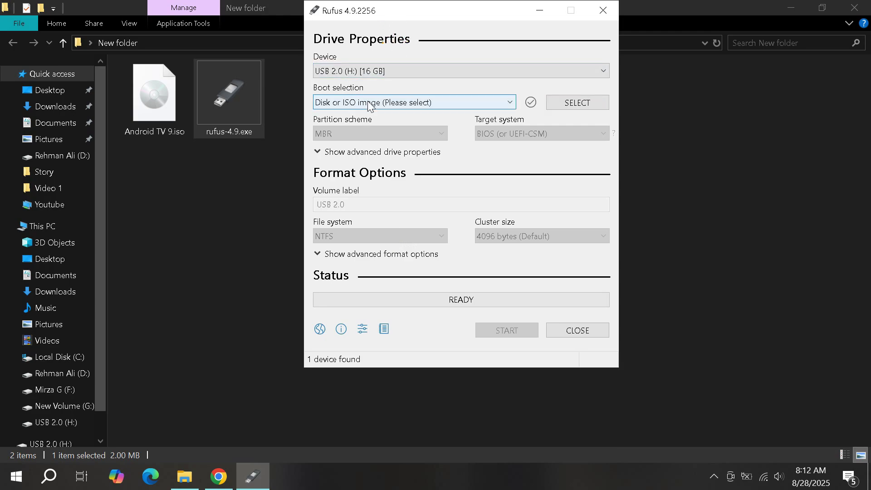
- Choose Android TV 9.iso from Desktop\New folder as the boot image, keeping FAT32
click(574, 103)
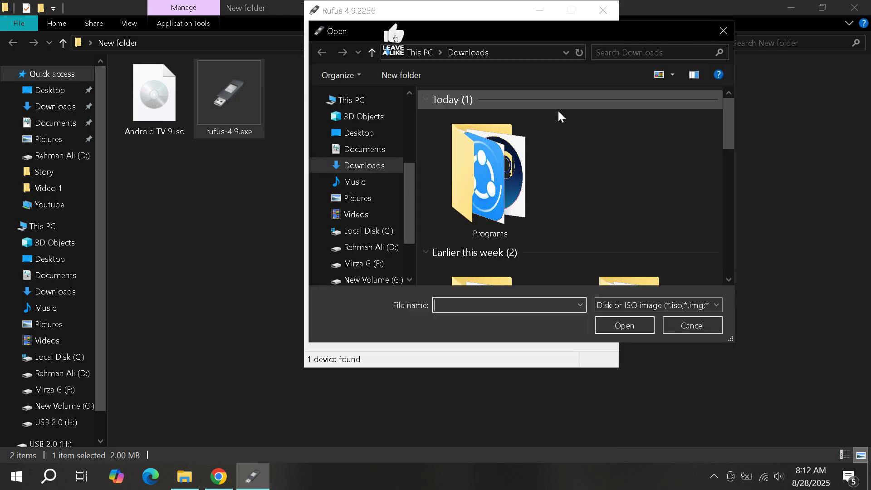
click(368, 139)
double_click(456, 154)
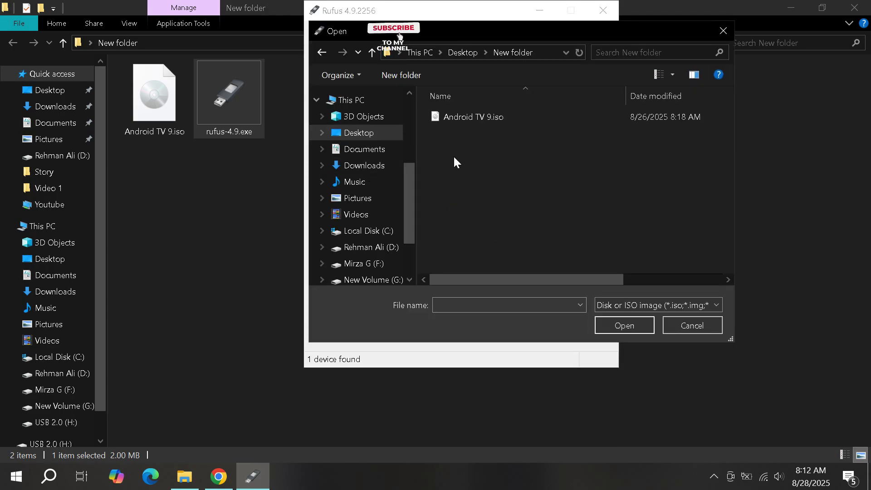
double_click(474, 113)
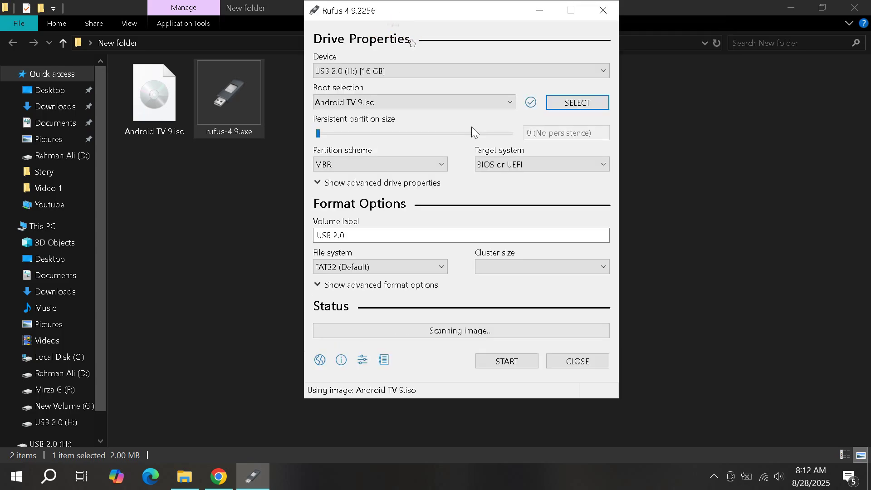
click(384, 265)
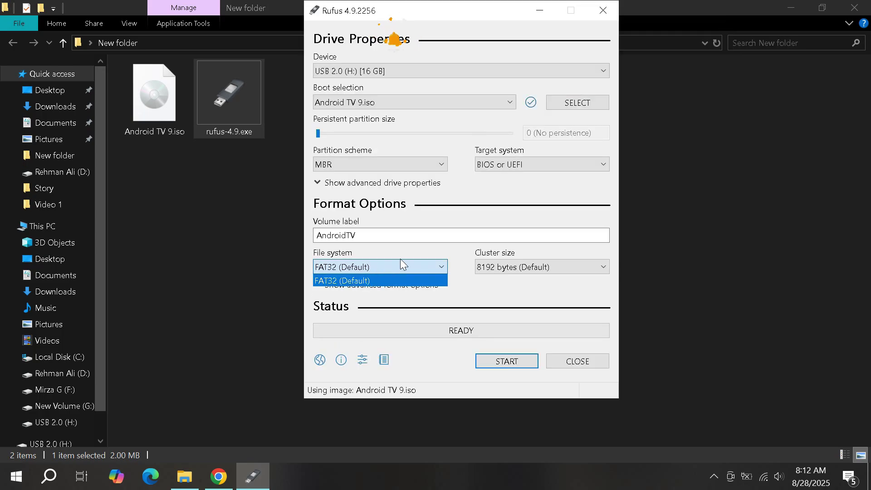
click(402, 264)
- Start writing, accepting the bootloader warning, Grub and Syslinux downloads, and data erasure
click(500, 360)
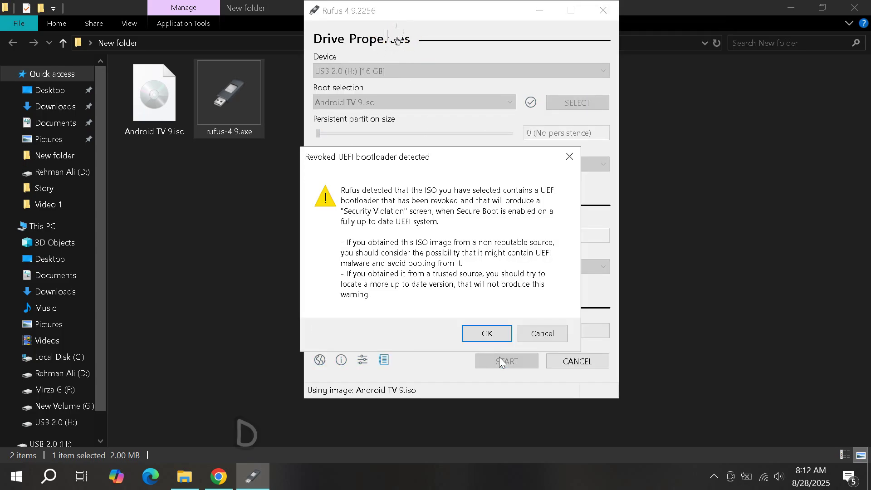
click(490, 333)
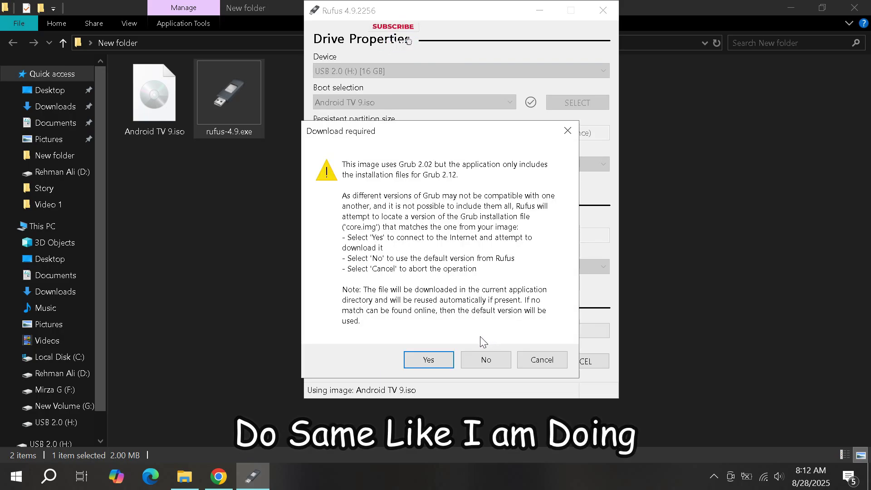
click(447, 356)
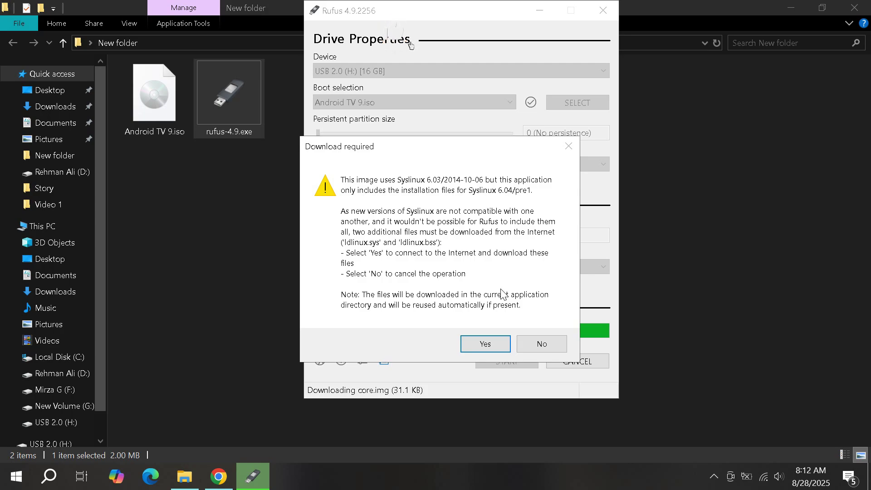
click(485, 344)
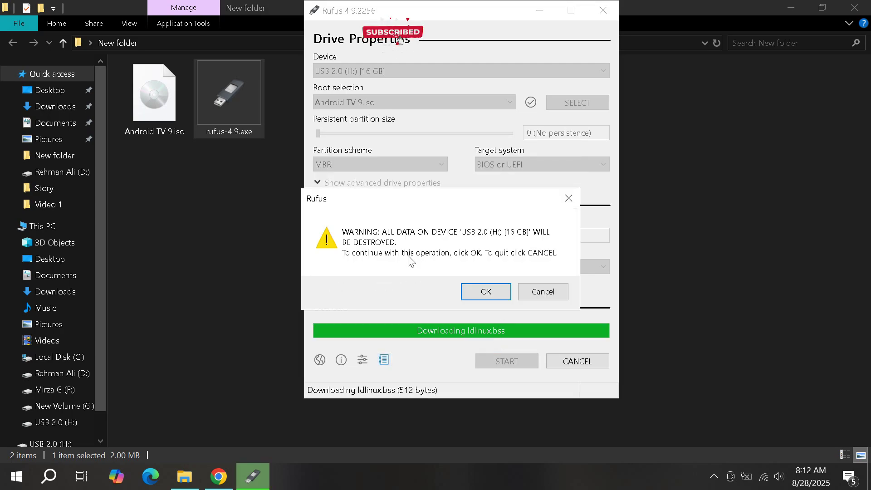
click(490, 291)
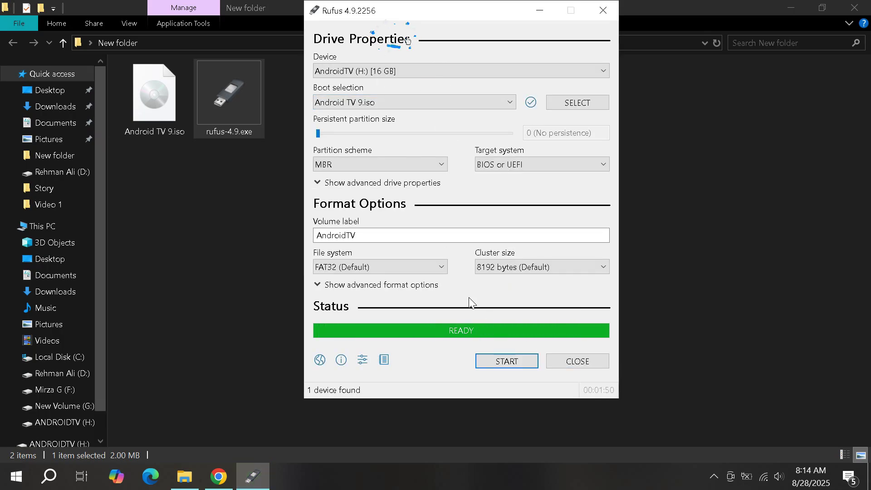
- Close Rufus and extract data4GB.zip directly onto the ANDROIDTV (H:) drive
click(578, 361)
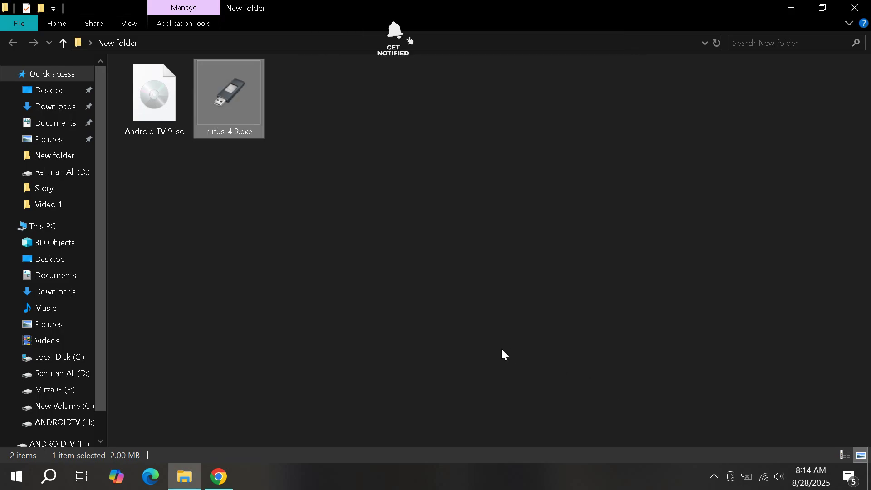
click(64, 421)
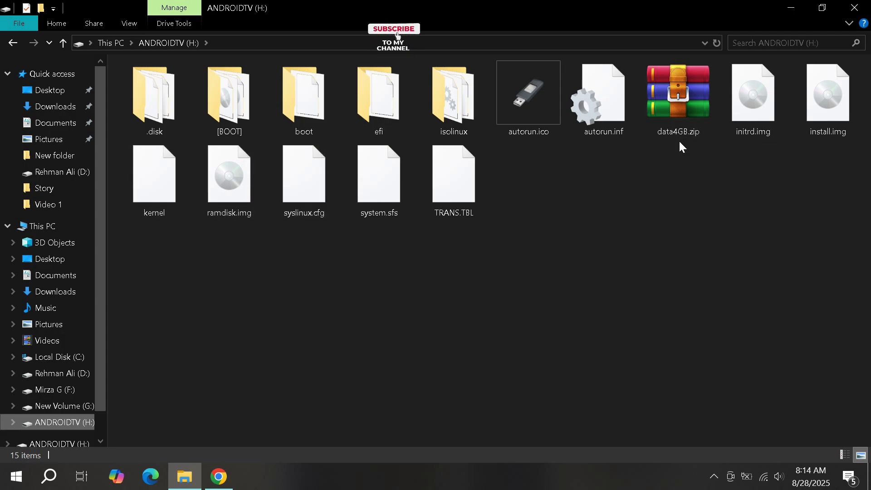
click(670, 118)
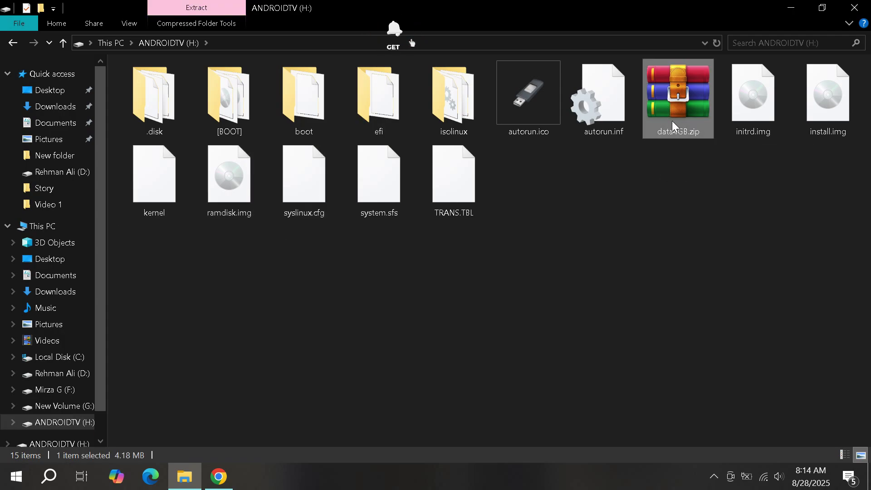
right_click(684, 97)
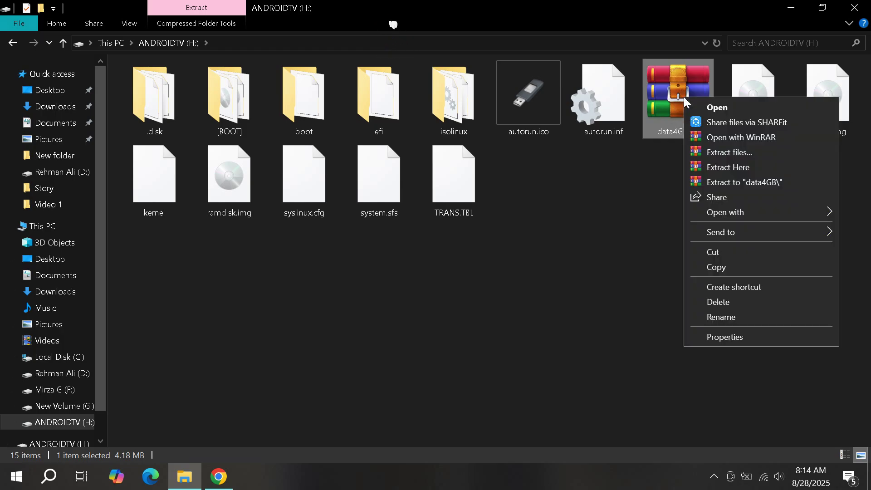
click(736, 166)
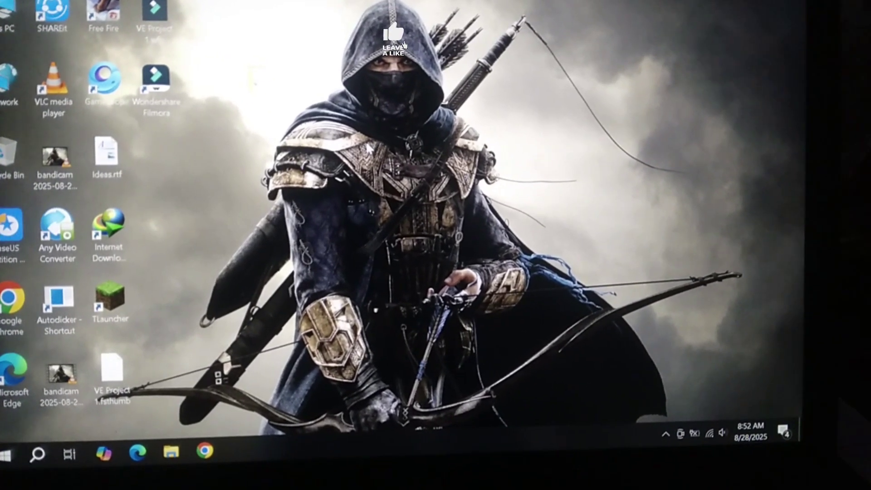
- Restart Windows 10 from the Start menu power options to reach the Dell boot menu
click(5, 454)
click(9, 429)
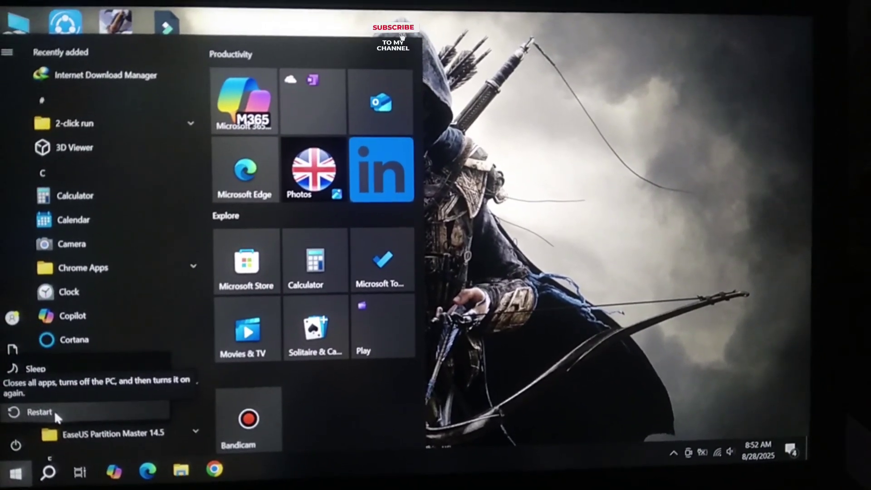
click(44, 401)
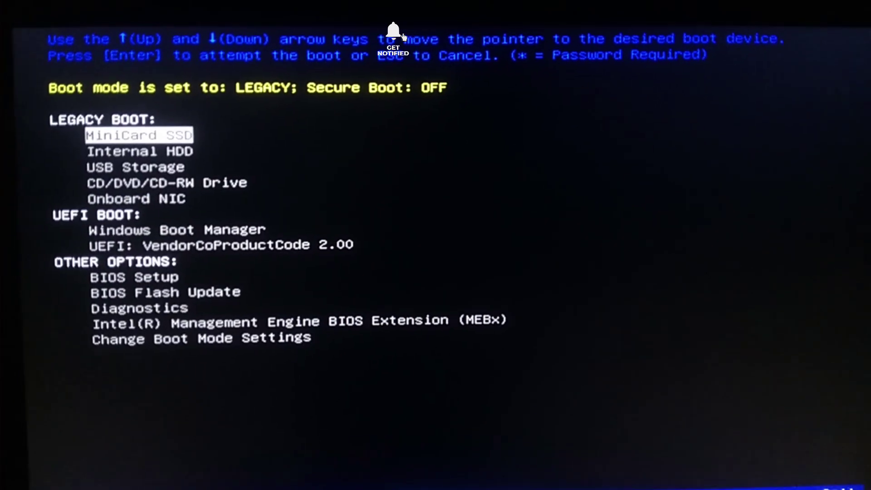
- Boot Android TV from USB Storage under Legacy Boot in the boot menu
key(Down)
key(Down)
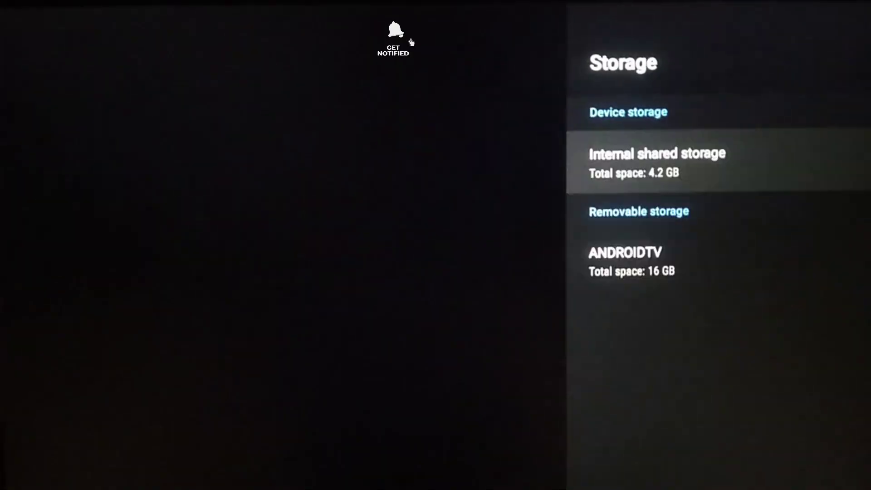
- Leave Storage settings, return to the Android TV home screen, and show the Apps list
key(Down)
key(Home)
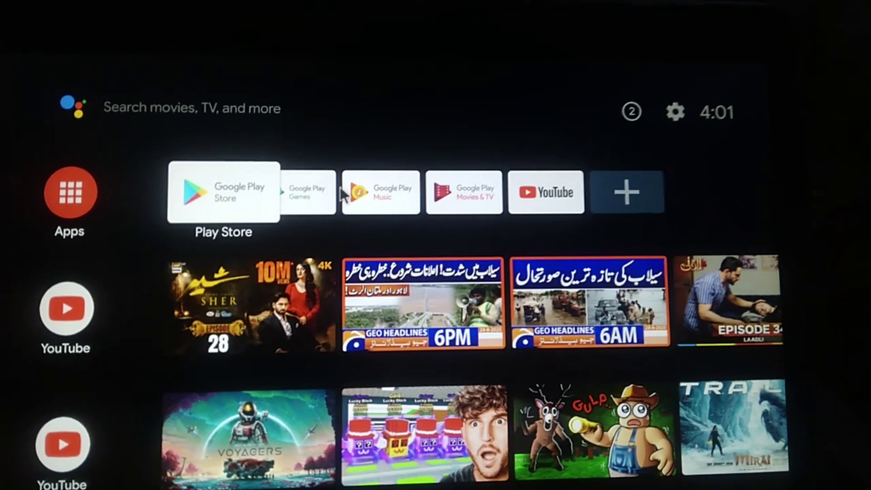
key(Left)
key(Return)
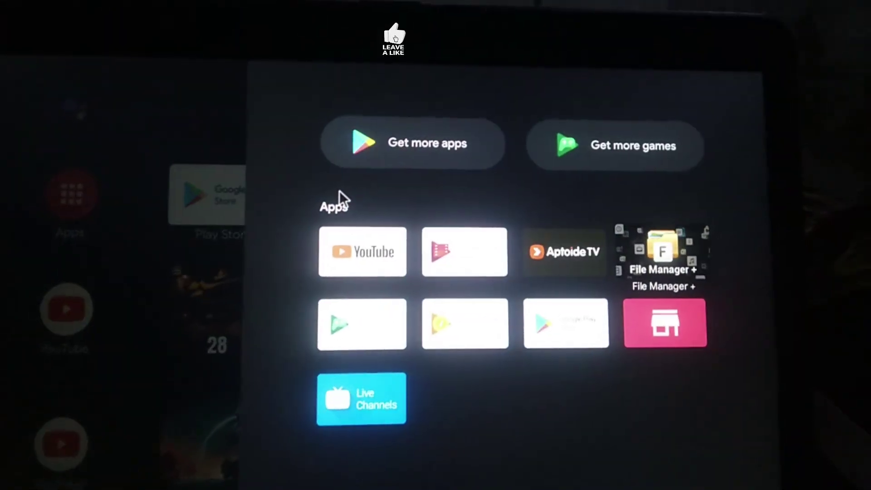
key(Return)
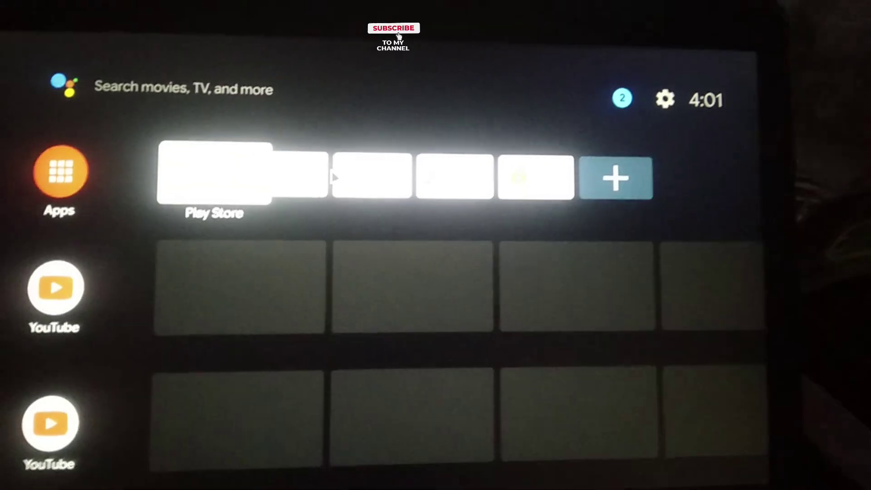
key(Left)
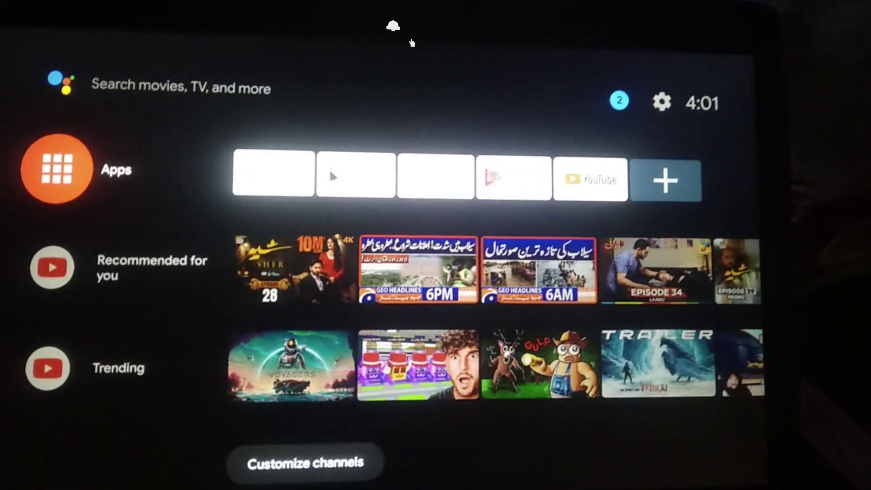
key(Return)
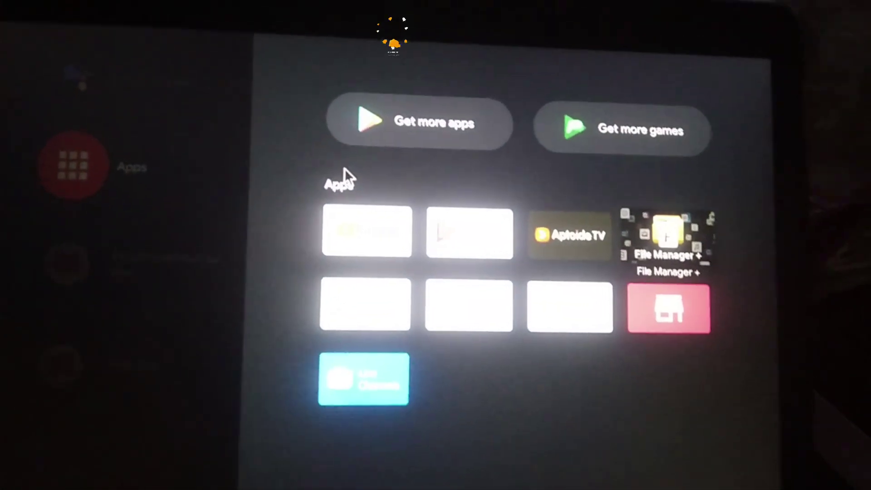